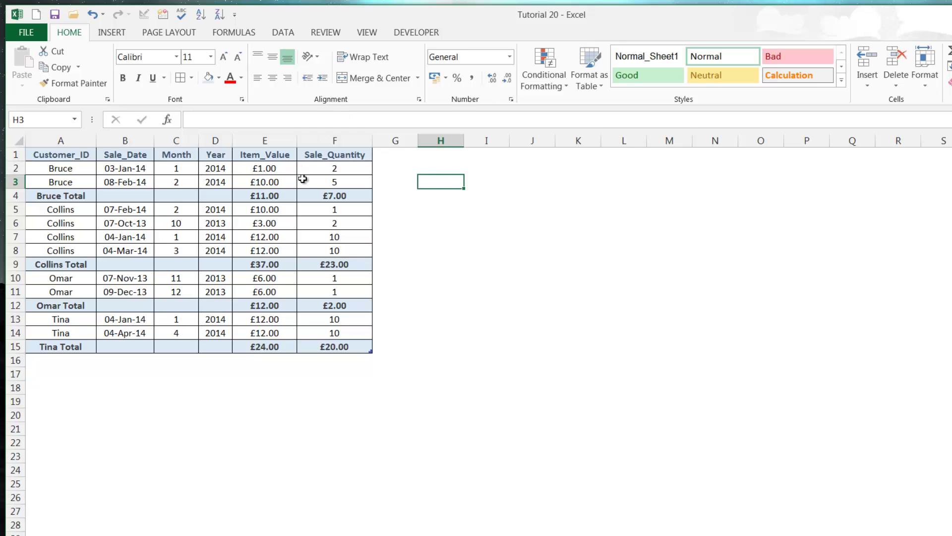
# Select and deselect Bruce's, Collins' and Omar's sale rows to locate each customer's details.
pyautogui.moveTo(327, 184); pyautogui.dragTo(53, 168)
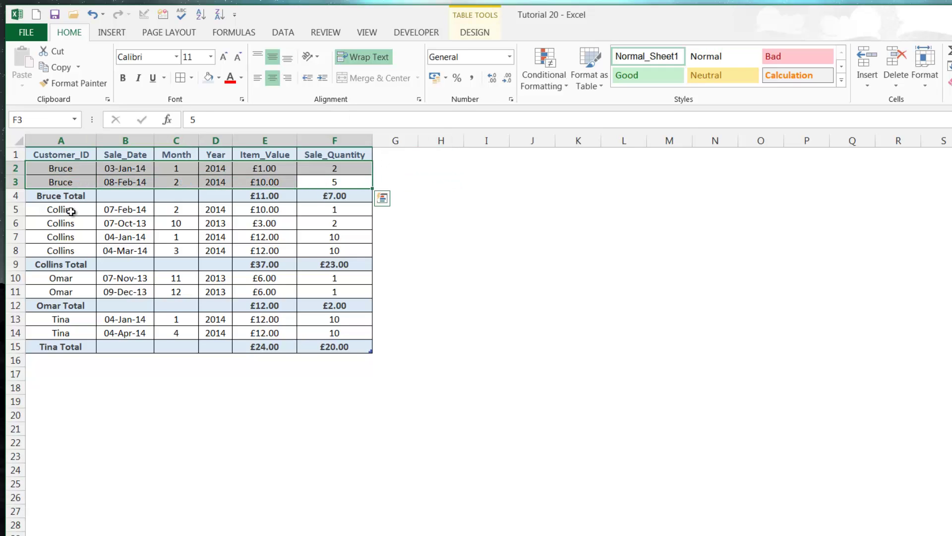
pyautogui.moveTo(70, 208); pyautogui.dragTo(350, 249)
pyautogui.click(351, 249)
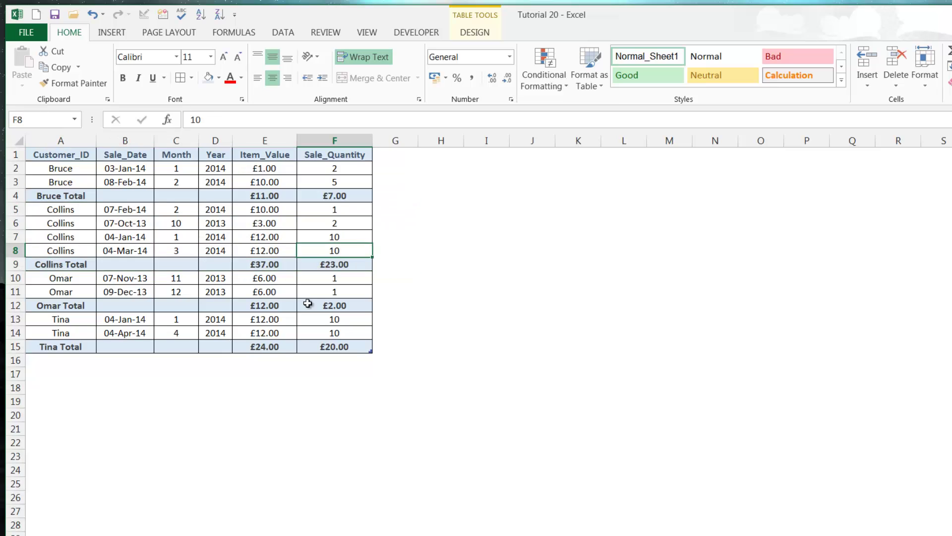
pyautogui.click(339, 293)
pyautogui.moveTo(339, 292); pyautogui.dragTo(77, 275)
pyautogui.click(74, 278)
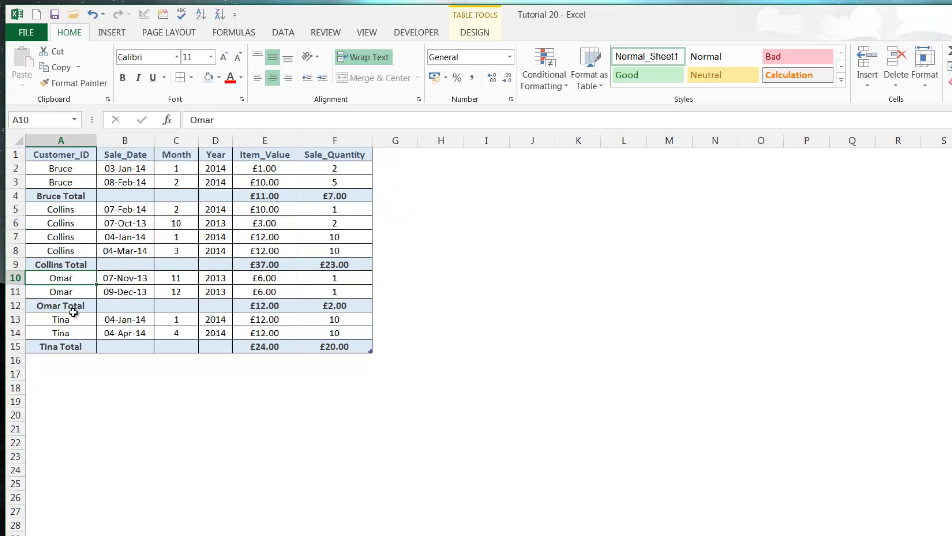
pyautogui.click(82, 316)
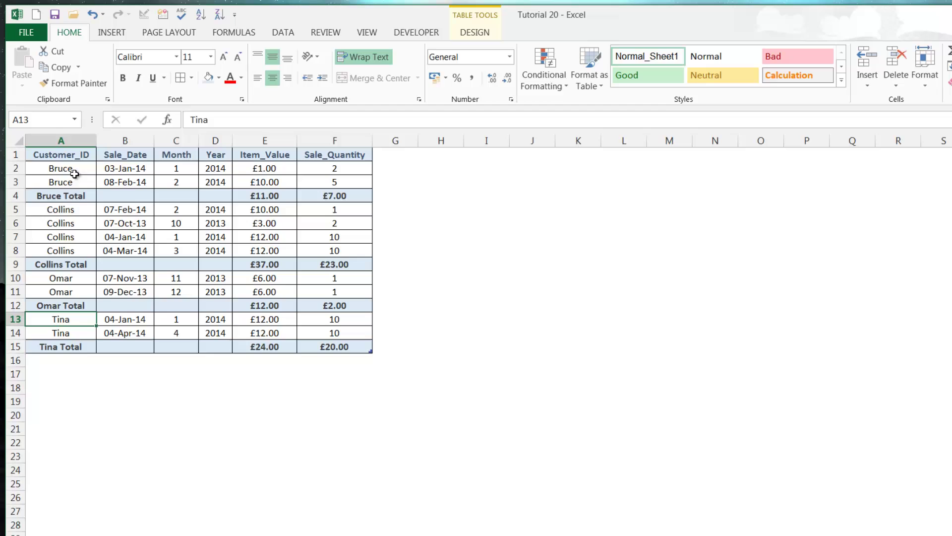
# Reselect Bruce's sale rows, then select and deselect the Collins sale rows.
pyautogui.moveTo(59, 170); pyautogui.dragTo(29, 248)
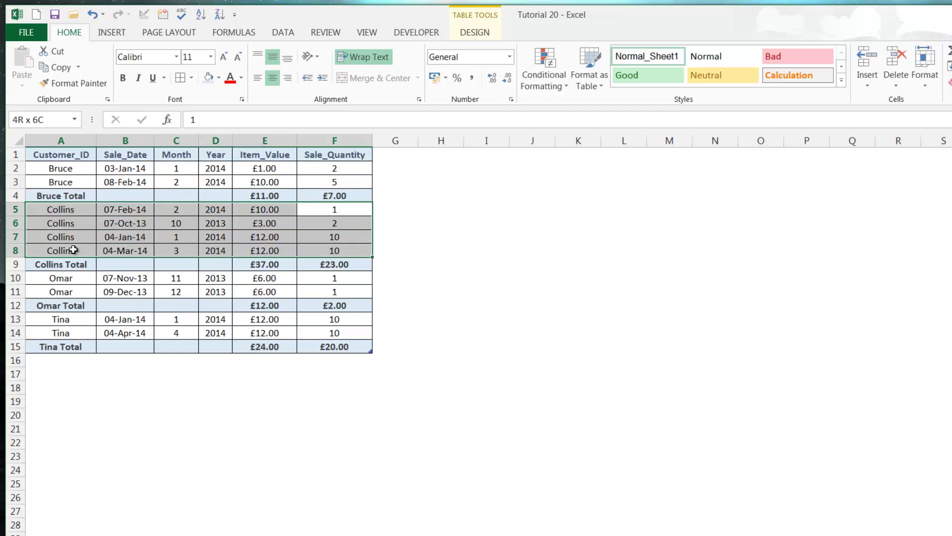
pyautogui.click(66, 248)
pyautogui.click(132, 238)
pyautogui.click(167, 223)
pyautogui.moveTo(215, 210); pyautogui.dragTo(292, 221)
pyautogui.click(273, 224)
pyautogui.click(333, 237)
pyautogui.click(263, 238)
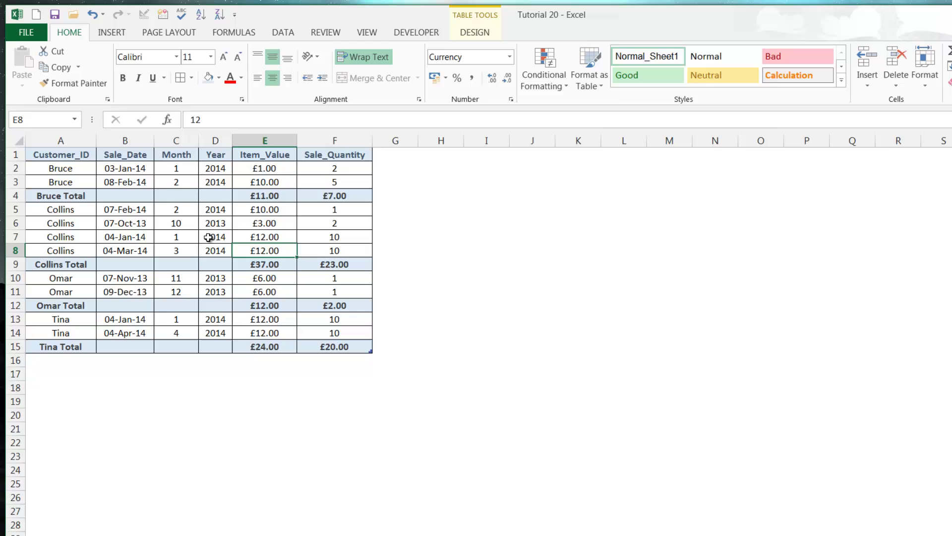
pyautogui.click(214, 237)
pyautogui.click(171, 224)
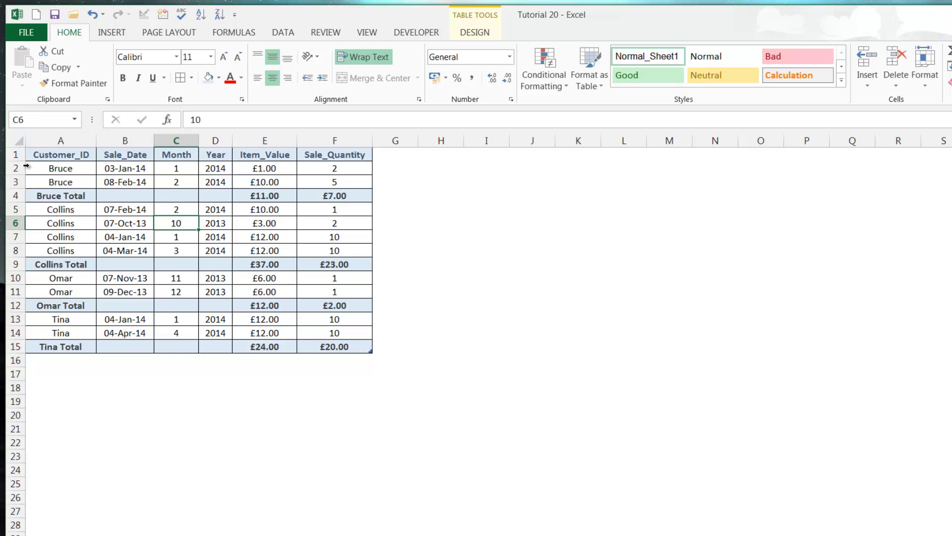
# Hide Bruce's detail rows 2 and 3.
pyautogui.moveTo(17, 168); pyautogui.dragTo(17, 177)
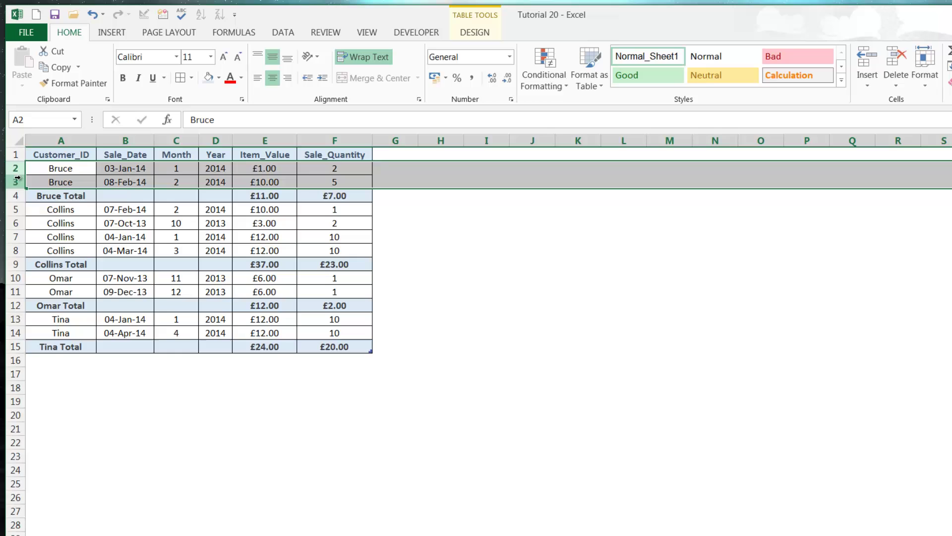
pyautogui.moveTo(127, 141); pyautogui.dragTo(168, 139)
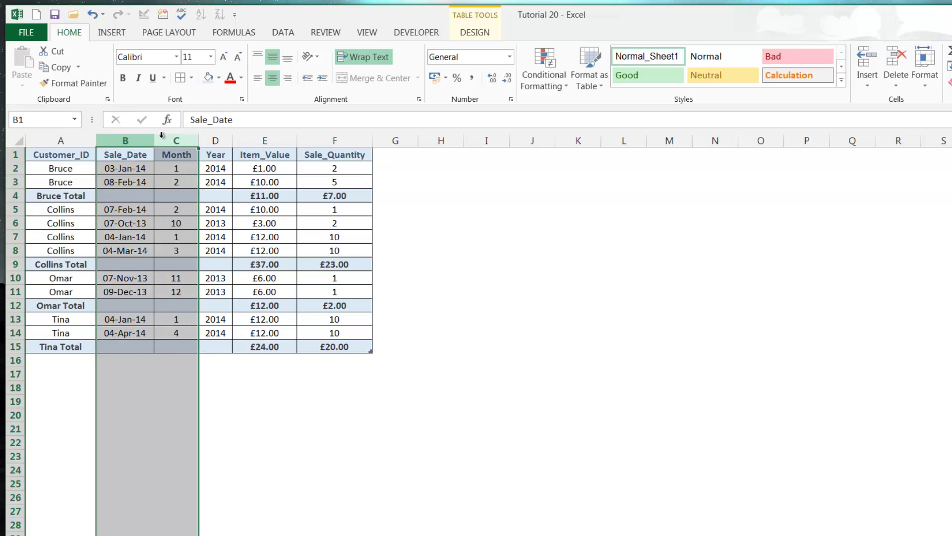
pyautogui.moveTo(15, 169); pyautogui.dragTo(15, 180)
pyautogui.rightClick(15, 180)
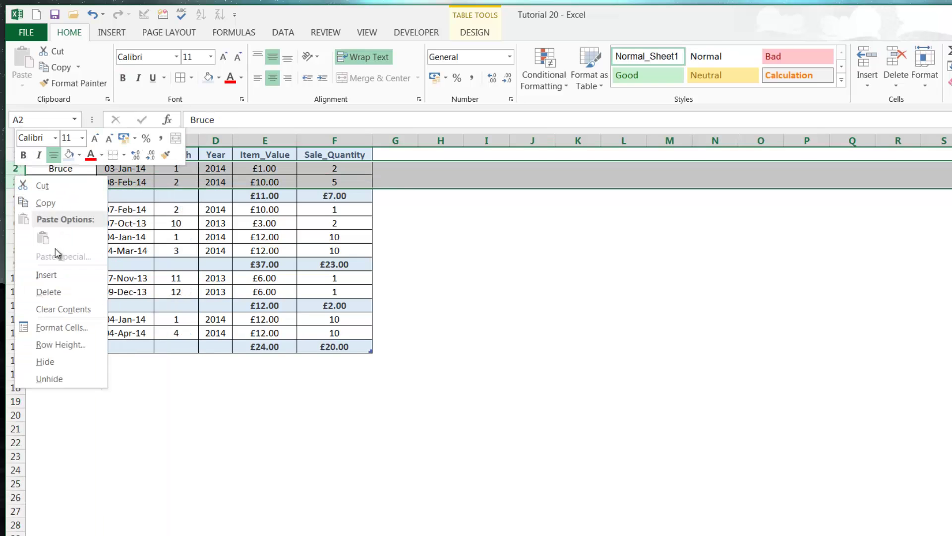
pyautogui.click(90, 361)
# Hide the four Collins detail rows and Omar's detail rows.
pyautogui.moveTo(19, 177); pyautogui.dragTo(18, 208)
pyautogui.rightClick(16, 222)
pyautogui.click(84, 402)
pyautogui.rightClick(18, 208)
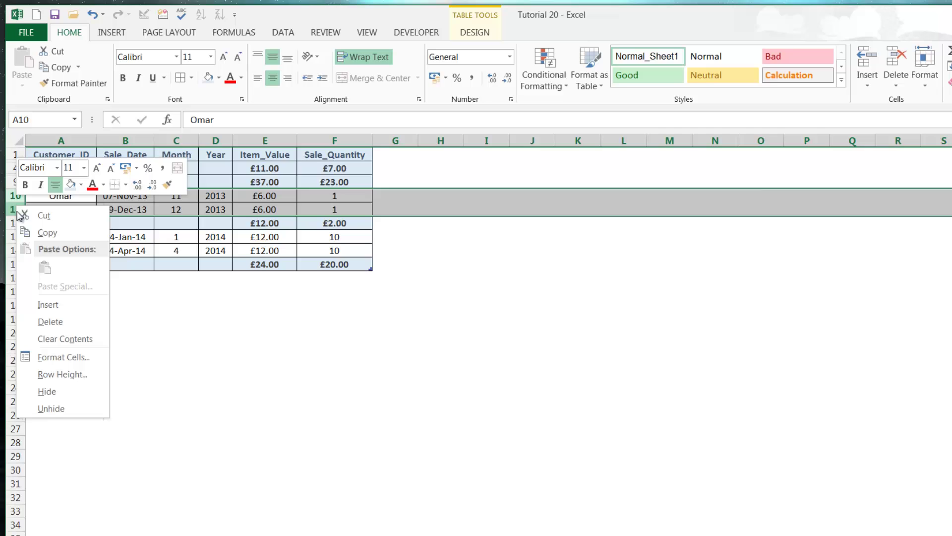
pyautogui.click(91, 392)
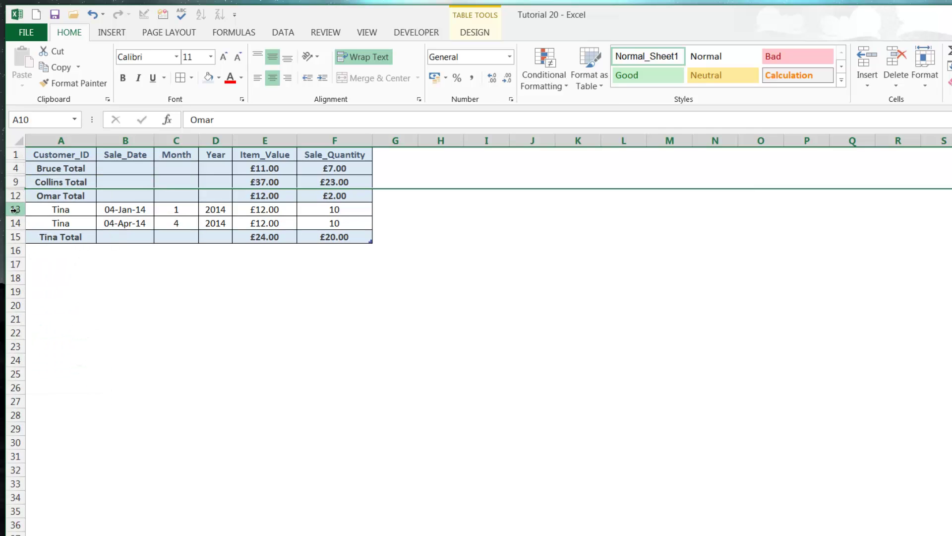
# Hide Tina's two detail rows, leaving only the four customer total rows visible.
pyautogui.moveTo(17, 210); pyautogui.dragTo(18, 222)
pyautogui.rightClick(19, 223)
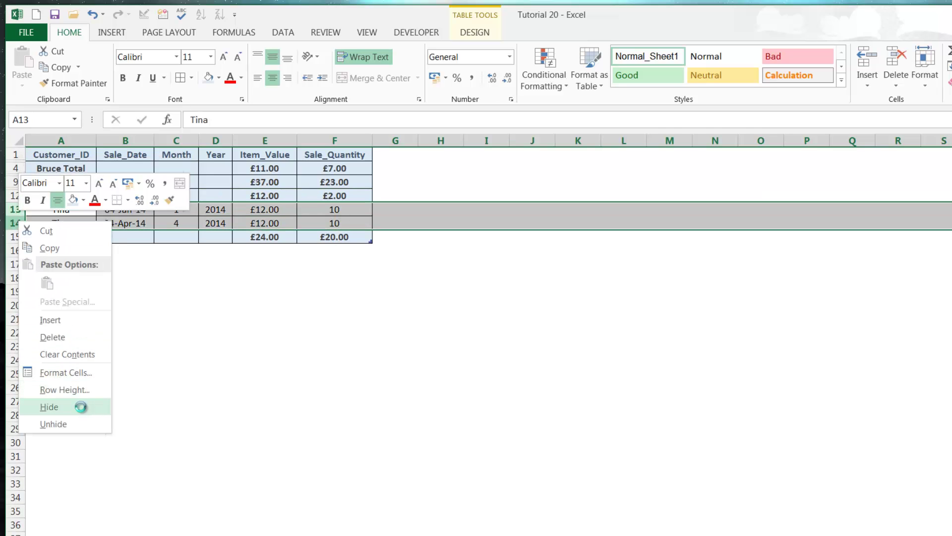
pyautogui.click(79, 406)
pyautogui.click(235, 266)
pyautogui.moveTo(323, 210); pyautogui.dragTo(75, 166)
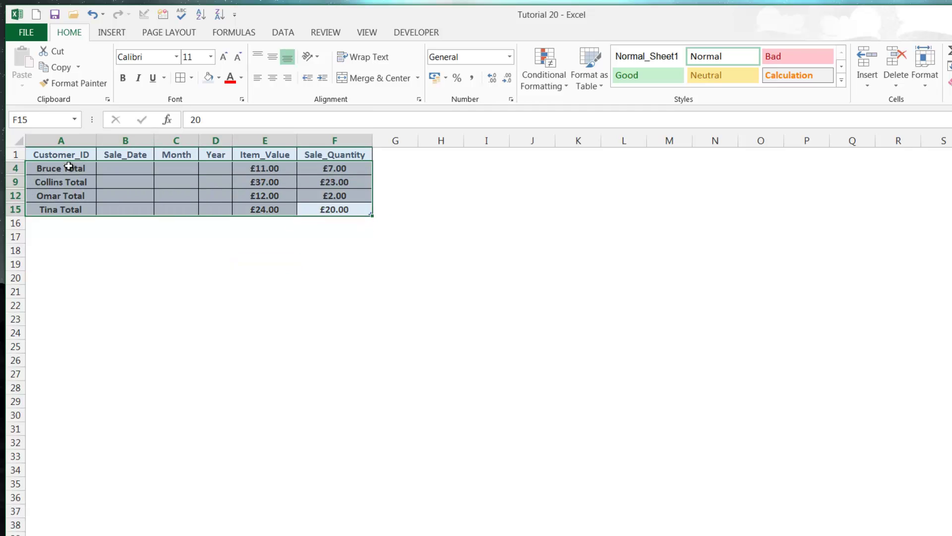
pyautogui.click(81, 206)
pyautogui.click(125, 250)
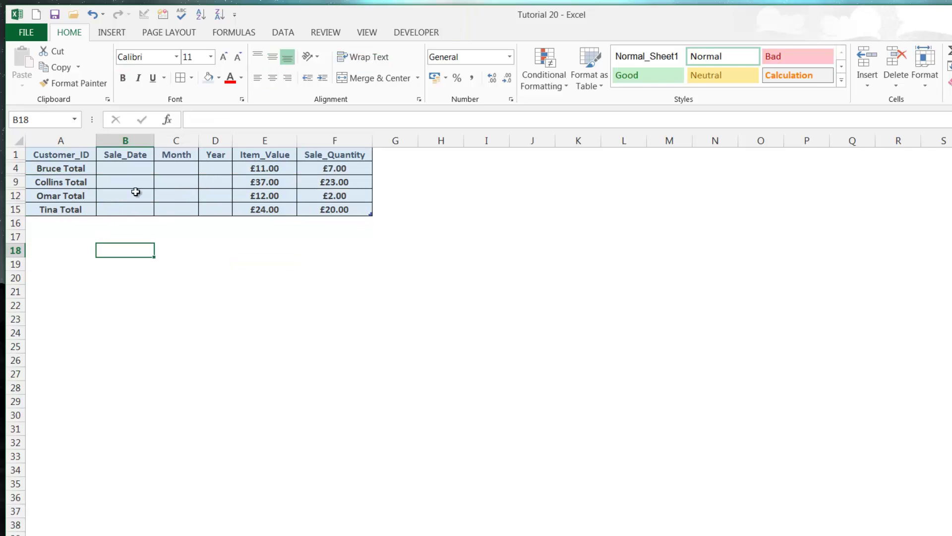
# Select the whole sheet and unhide all rows so detail rows 2–15 reappear.
pyautogui.click(18, 140)
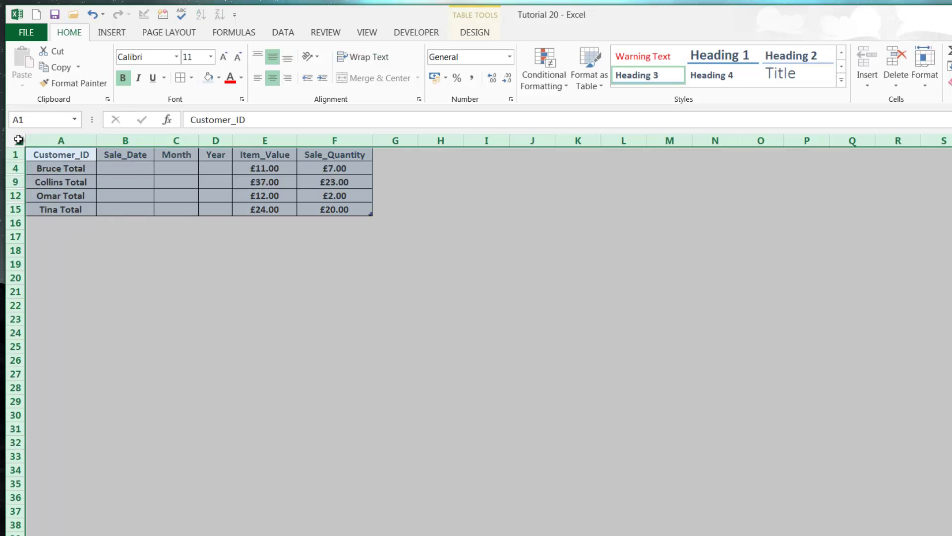
pyautogui.rightClick(22, 185)
pyautogui.click(12, 139)
pyautogui.rightClick(16, 168)
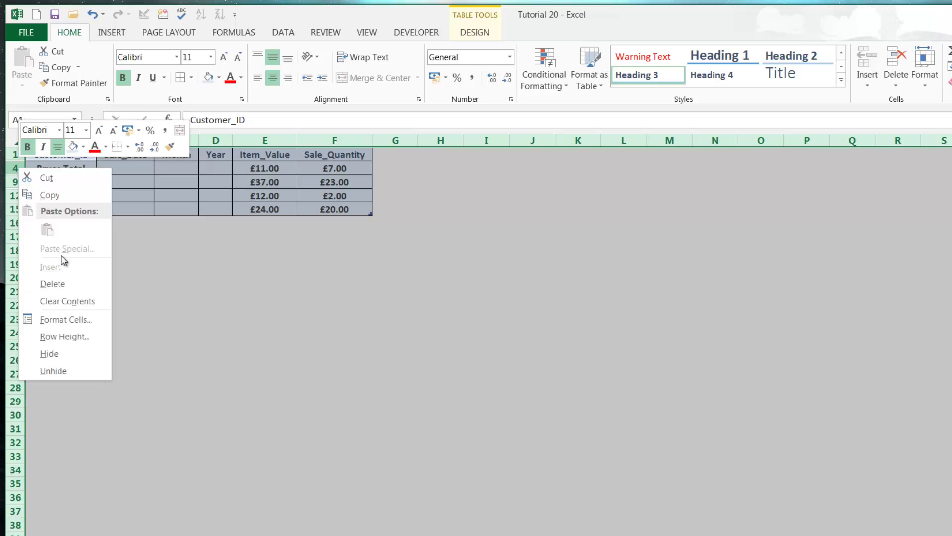
pyautogui.click(83, 377)
pyautogui.click(259, 277)
pyautogui.moveTo(219, 249); pyautogui.dragTo(212, 231)
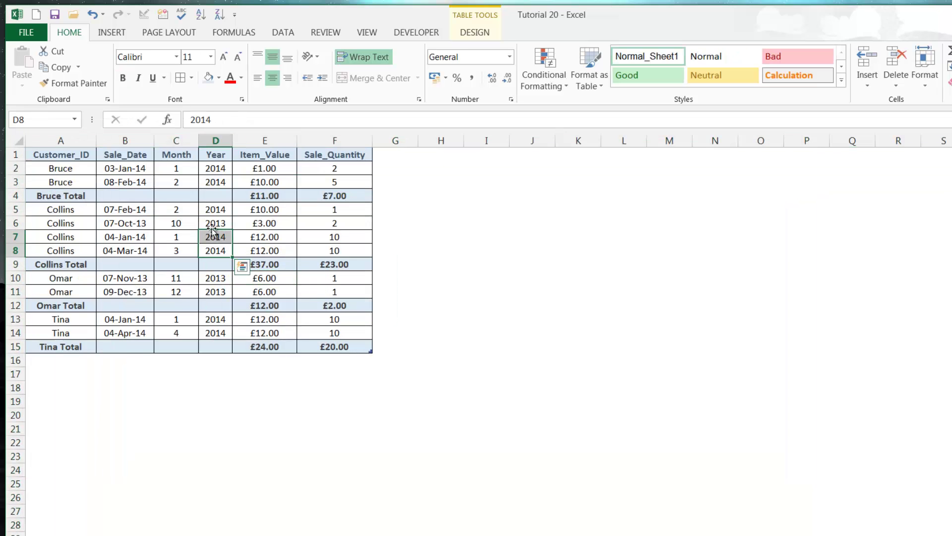
pyautogui.click(213, 227)
pyautogui.press('Left')
pyautogui.press('Left')
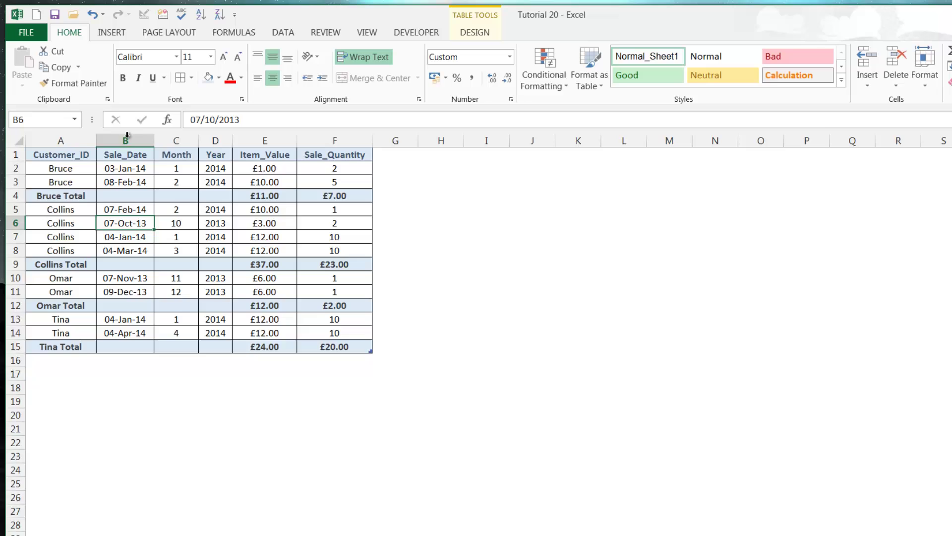
pyautogui.moveTo(127, 135); pyautogui.dragTo(213, 136)
pyautogui.rightClick(215, 141)
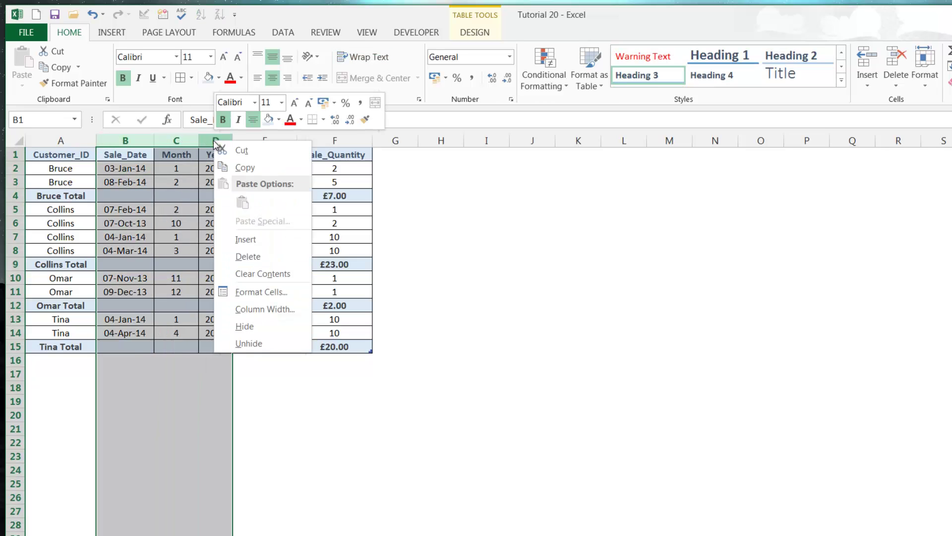
pyautogui.click(247, 325)
pyautogui.click(47, 167)
pyautogui.click(22, 171)
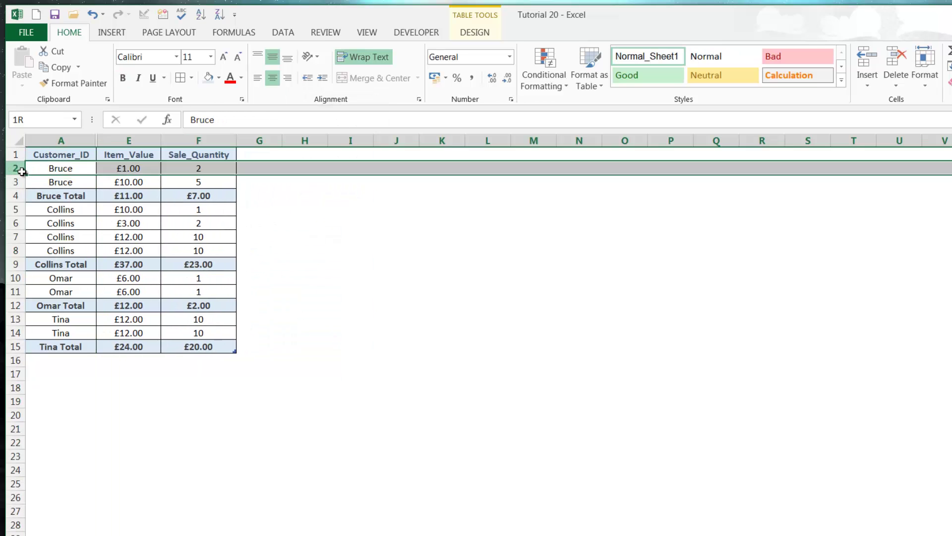
pyautogui.moveTo(22, 171); pyautogui.dragTo(20, 183)
pyautogui.rightClick(20, 182)
pyautogui.click(51, 366)
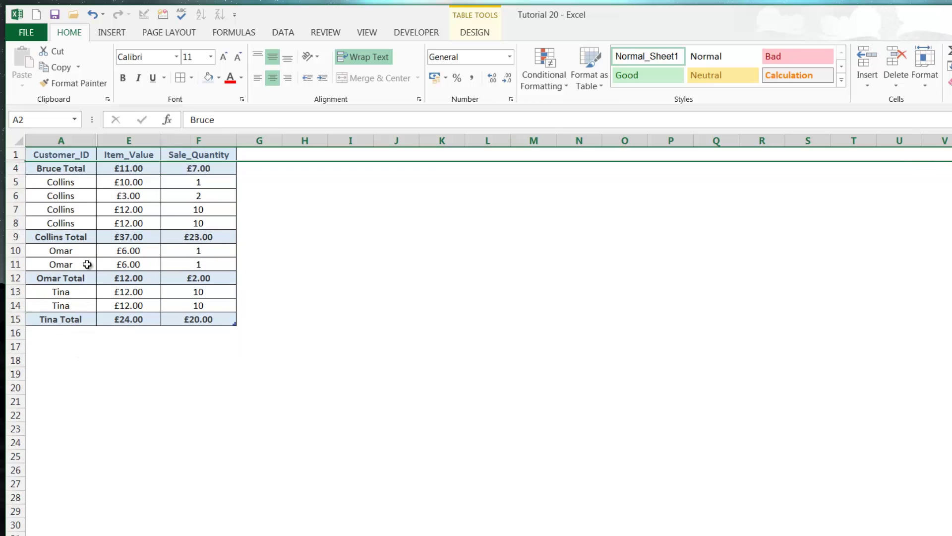
pyautogui.click(43, 183)
pyautogui.moveTo(15, 183); pyautogui.dragTo(15, 223)
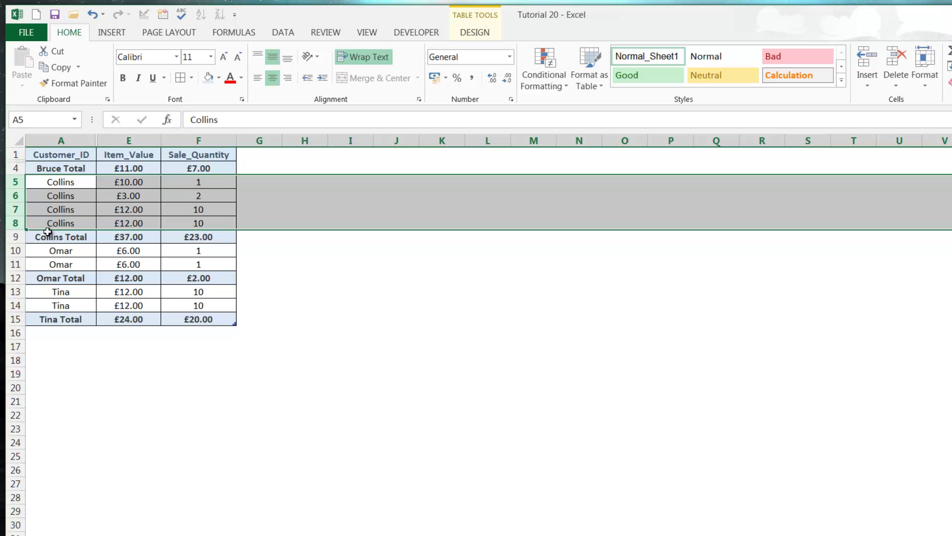
pyautogui.hotkey('ctrl', '9')
pyautogui.moveTo(17, 195); pyautogui.dragTo(15, 221)
pyautogui.hotkey('ctrl', '9')
pyautogui.hotkey('ctrl', '9')
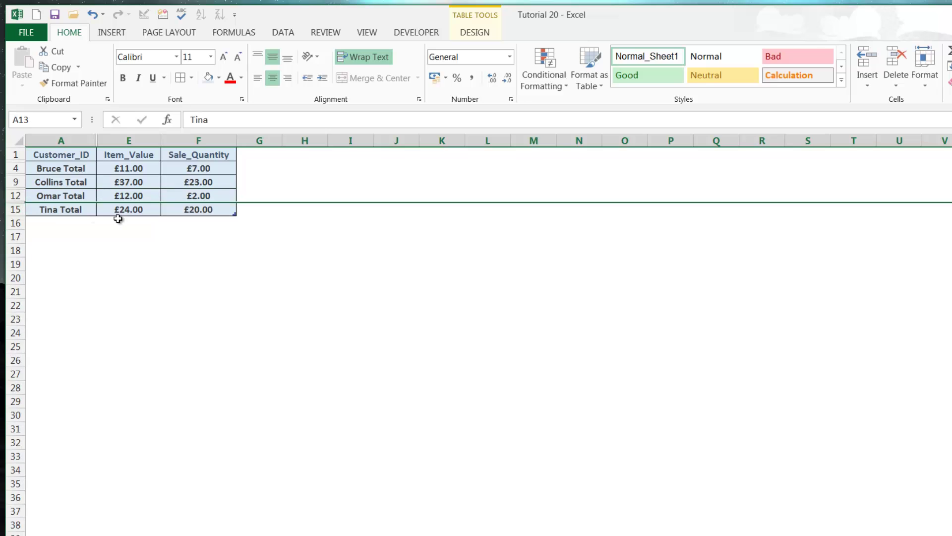
pyautogui.click(153, 196)
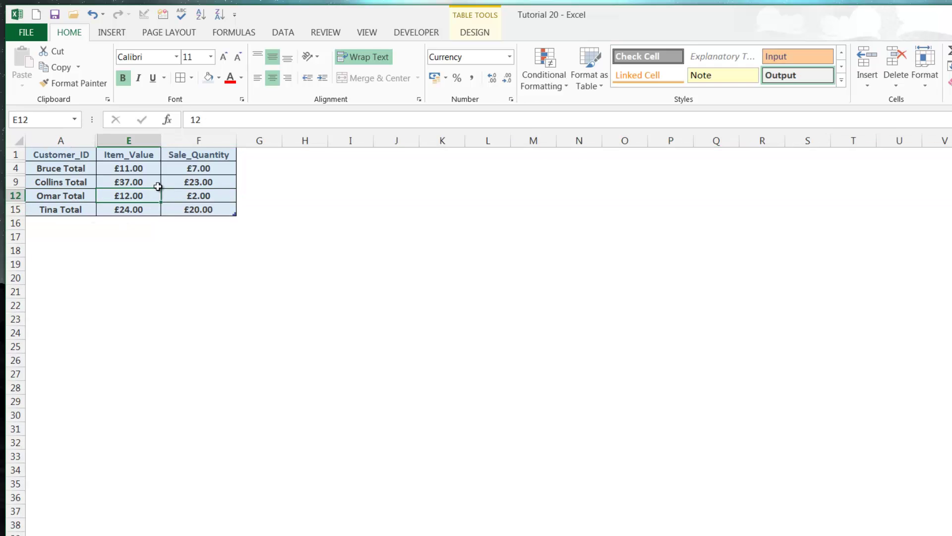
pyautogui.click(81, 182)
pyautogui.click(108, 183)
pyautogui.click(79, 196)
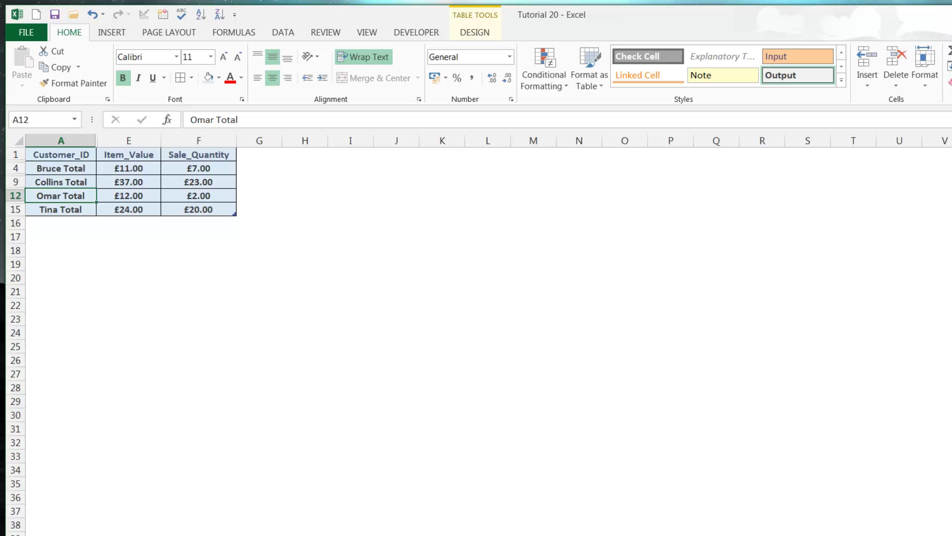
pyautogui.click(19, 141)
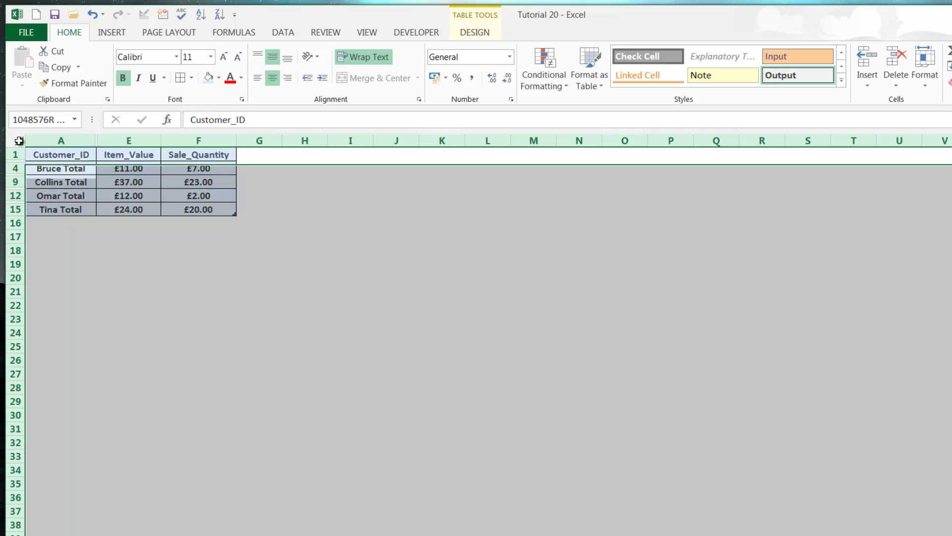
pyautogui.rightClick(15, 209)
pyautogui.click(55, 415)
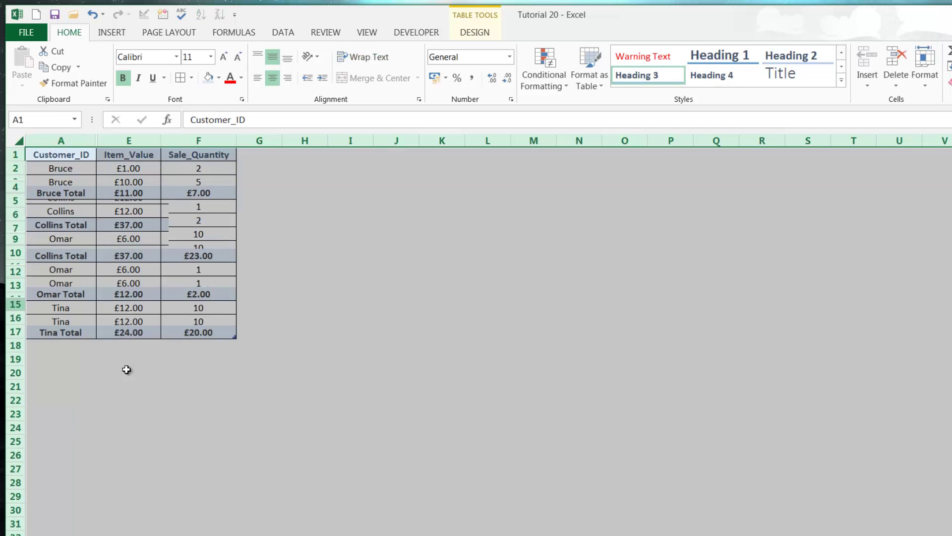
pyautogui.click(205, 224)
pyautogui.moveTo(117, 148); pyautogui.dragTo(62, 140)
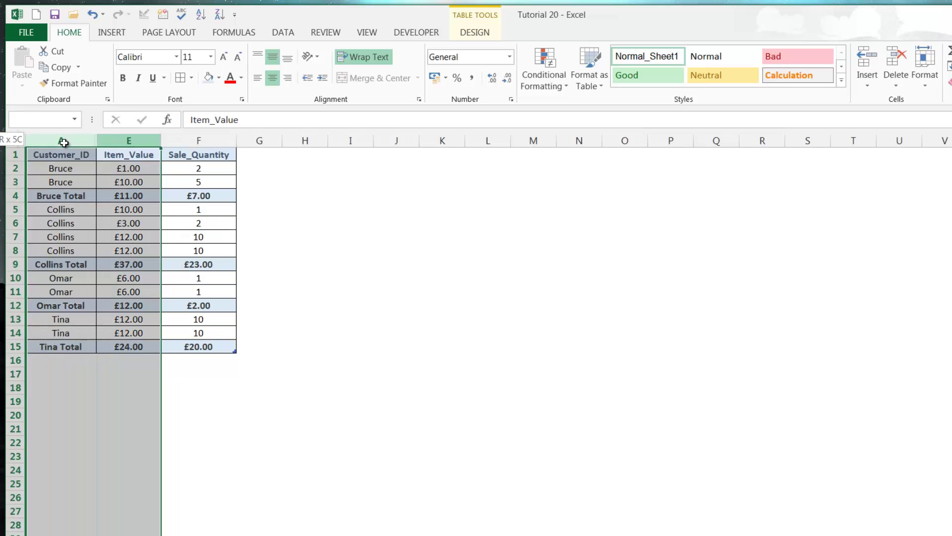
pyautogui.rightClick(77, 143)
pyautogui.click(128, 344)
pyautogui.click(186, 222)
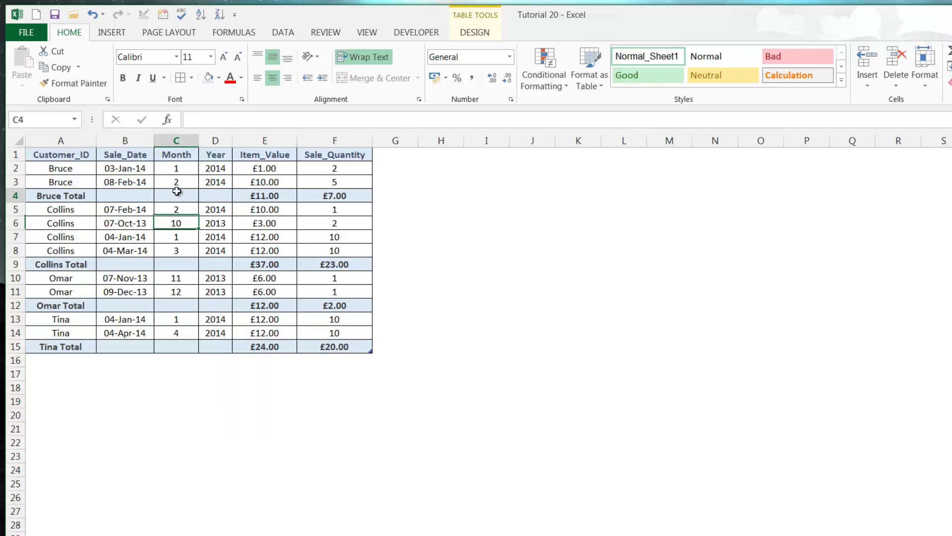
# Group rows 2–3 with Data > Group so Bruce's sales fold under Bruce Total.
pyautogui.click(54, 181)
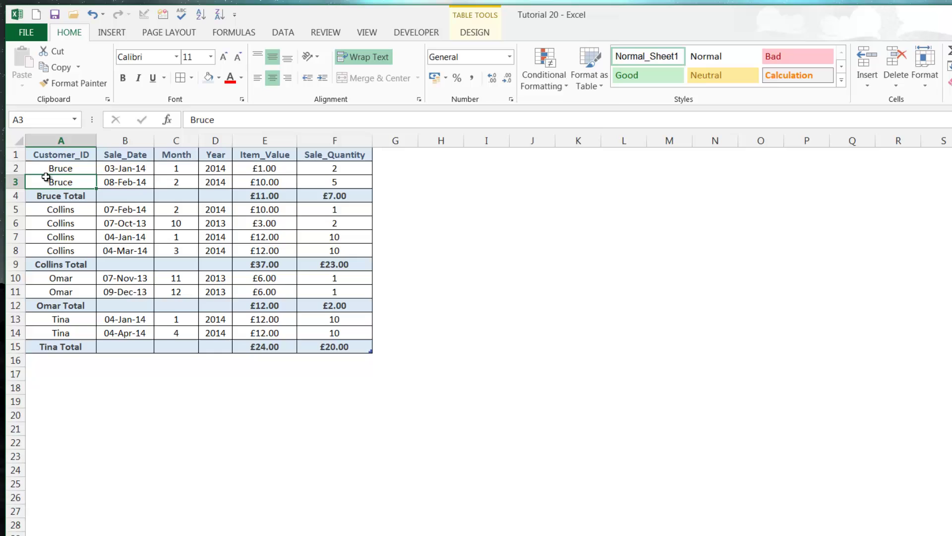
pyautogui.moveTo(16, 171); pyautogui.dragTo(16, 183)
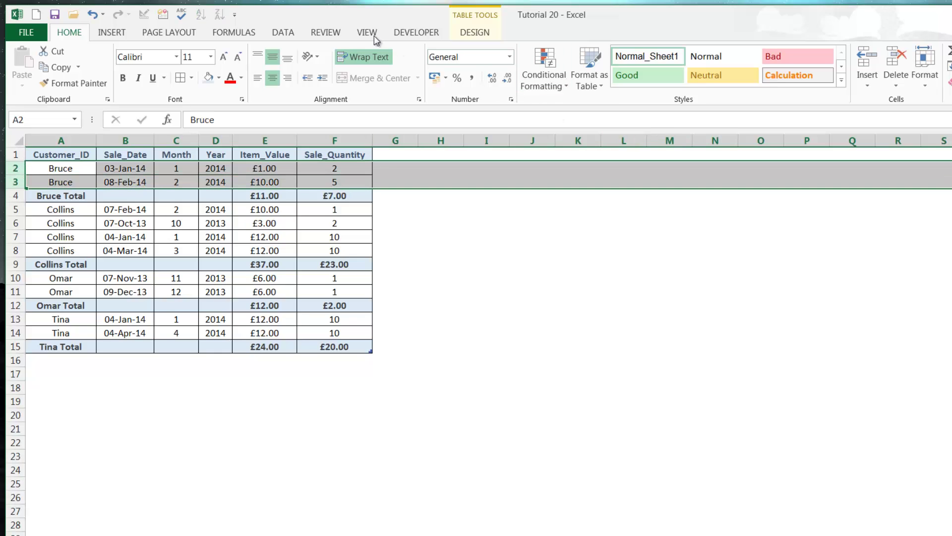
pyautogui.click(290, 35)
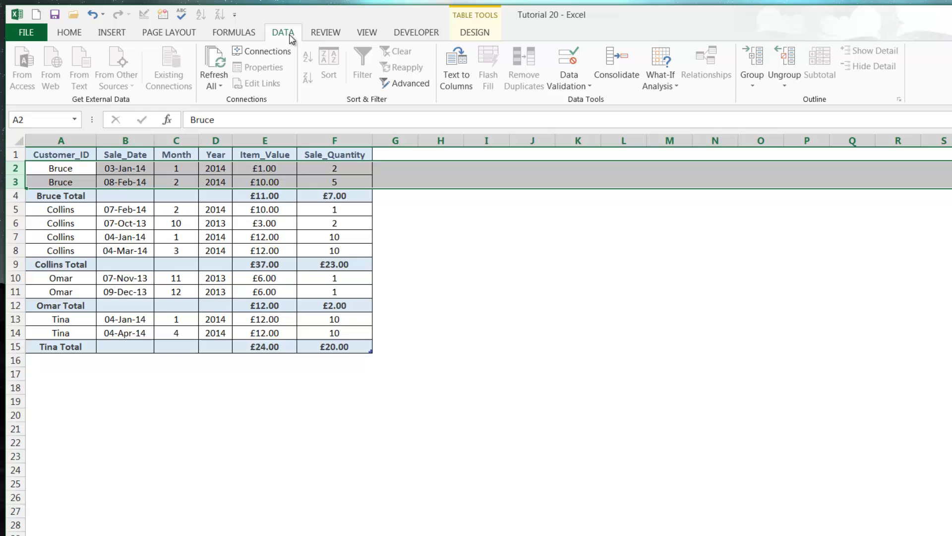
pyautogui.click(754, 86)
pyautogui.click(768, 102)
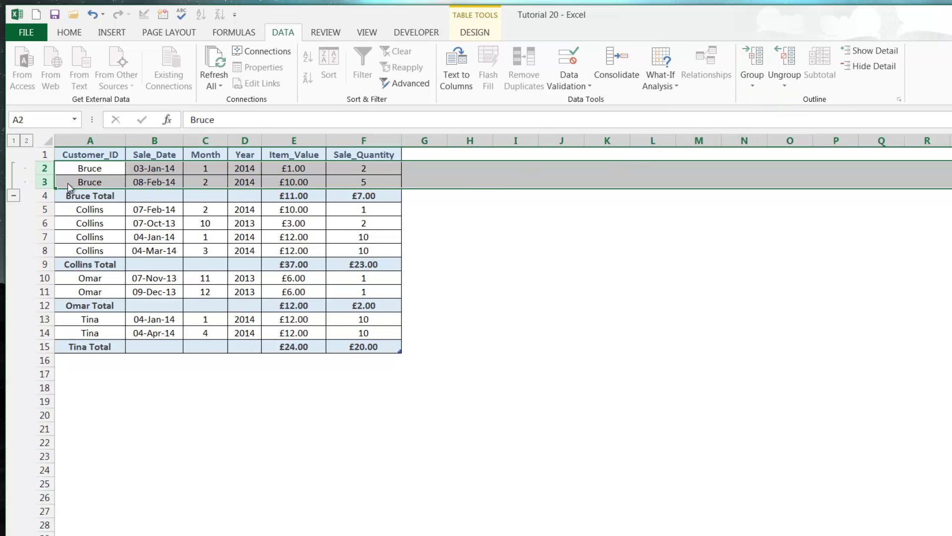
pyautogui.click(107, 222)
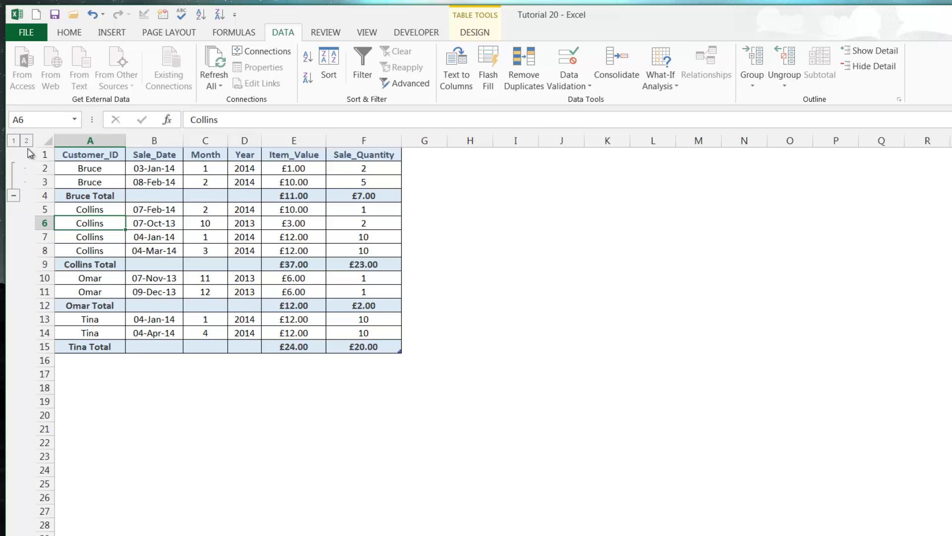
pyautogui.click(14, 197)
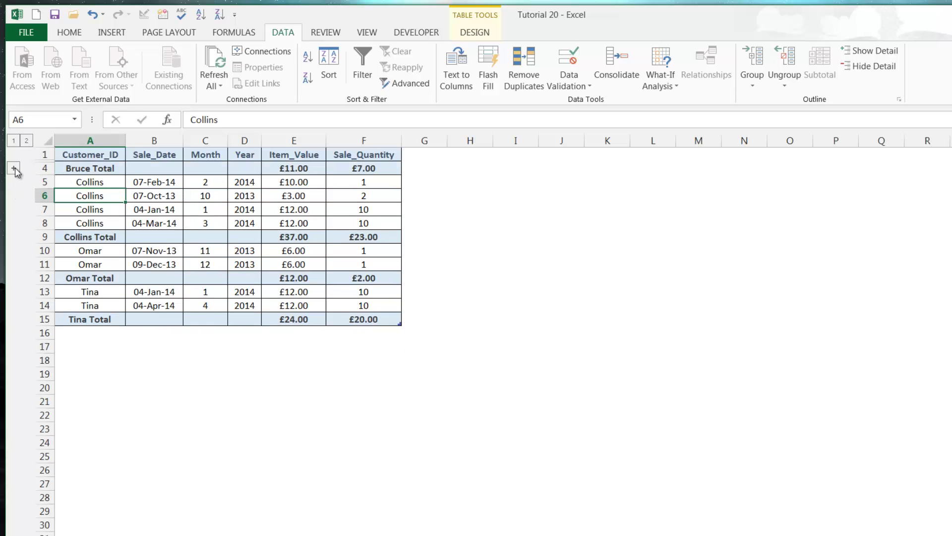
pyautogui.click(13, 169)
pyautogui.click(114, 180)
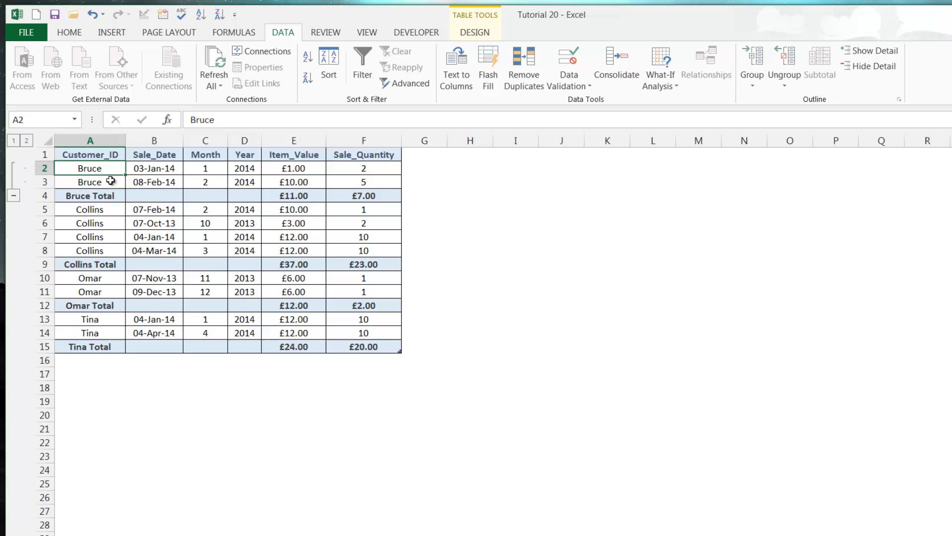
pyautogui.click(152, 195)
pyautogui.click(14, 197)
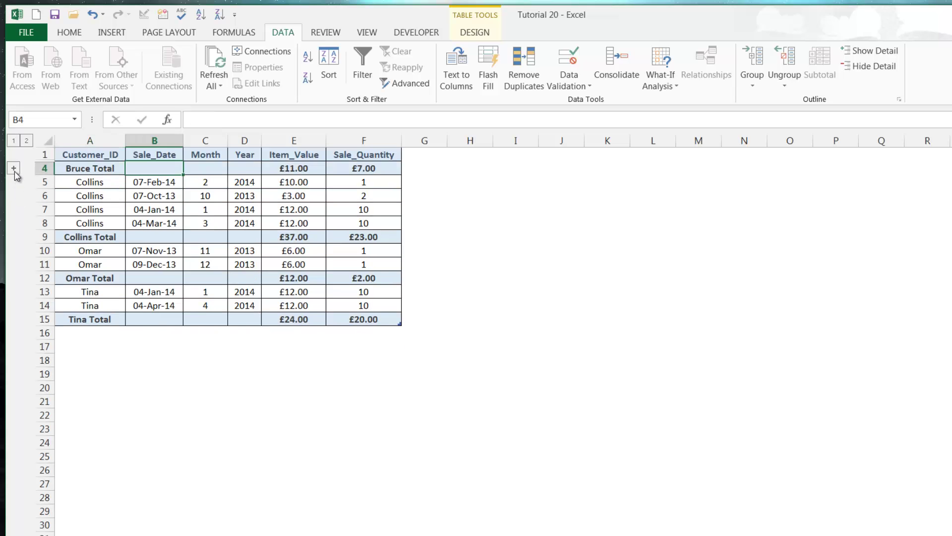
pyautogui.click(14, 169)
pyautogui.click(14, 198)
pyautogui.click(13, 169)
pyautogui.click(14, 196)
pyautogui.click(13, 169)
pyautogui.click(94, 185)
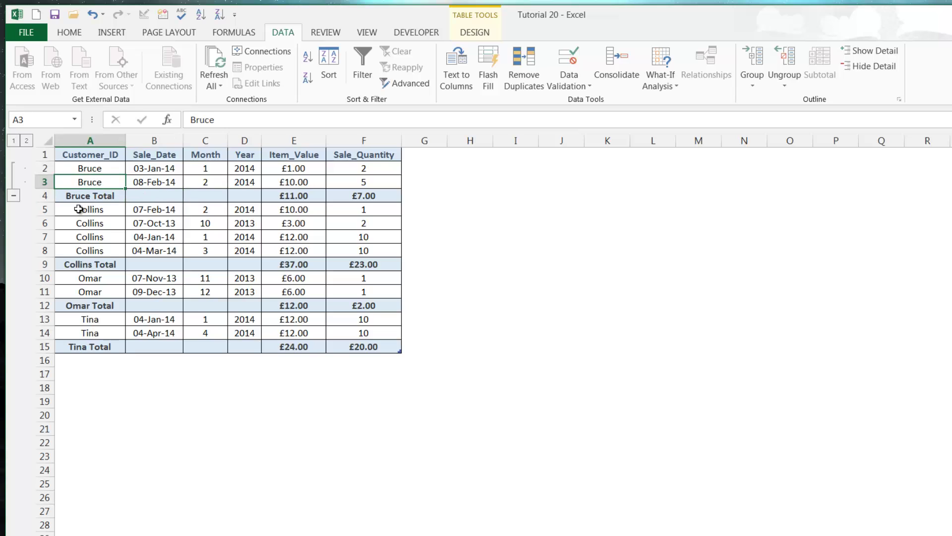
# Group the Collins rows 5–8, then repeat the grouping for Omar's rows 10–11.
pyautogui.moveTo(43, 209); pyautogui.dragTo(43, 250)
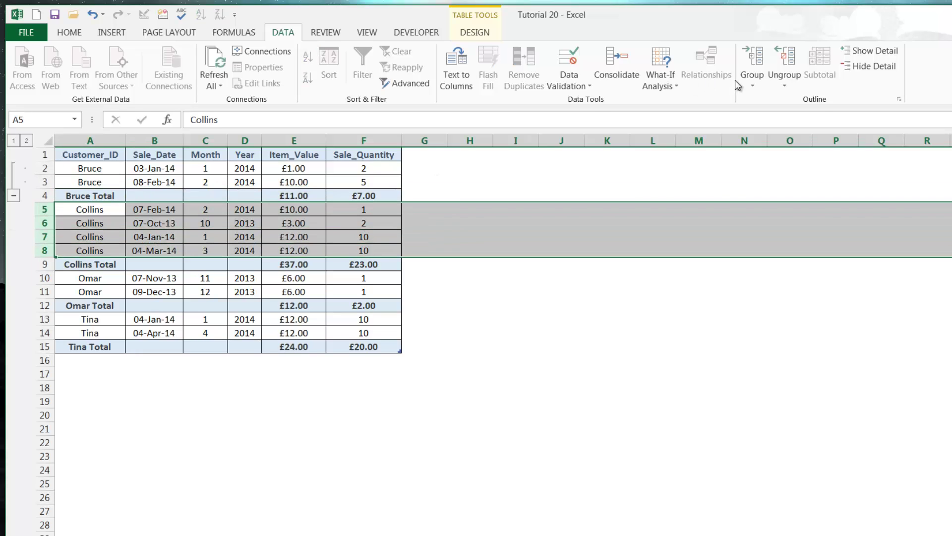
pyautogui.click(751, 84)
pyautogui.click(763, 102)
pyautogui.click(45, 282)
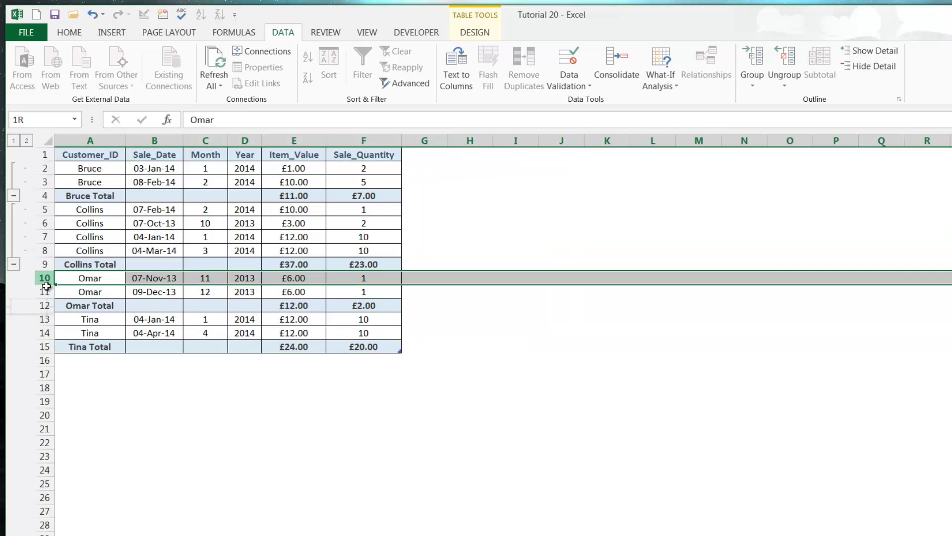
pyautogui.moveTo(45, 286); pyautogui.dragTo(45, 333)
pyautogui.hotkey('shift', 'alt', 'Right')
pyautogui.hotkey('shift', 'alt', 'Right')
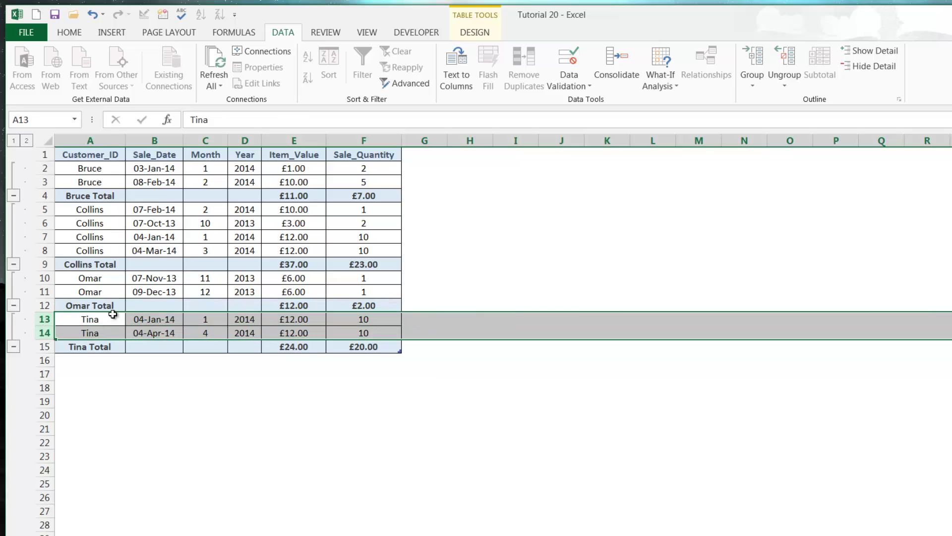
pyautogui.click(92, 211)
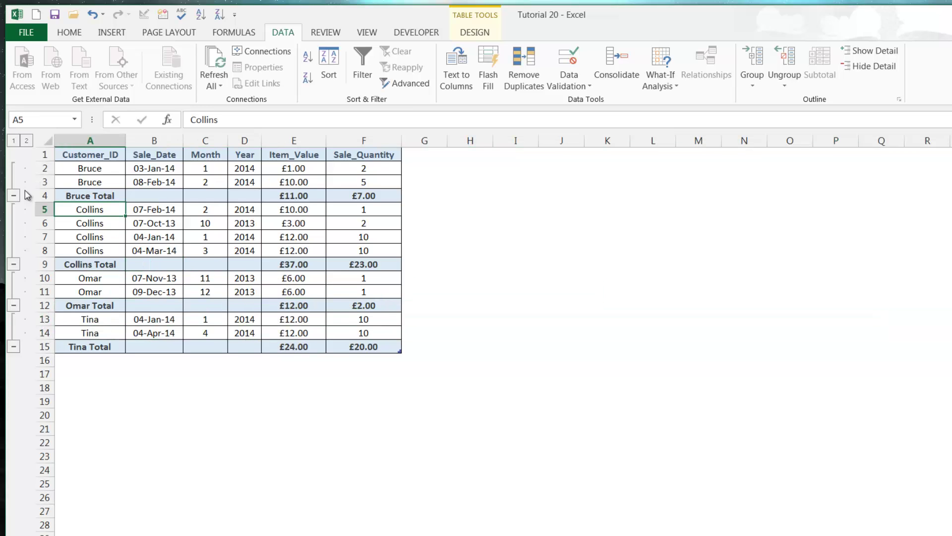
pyautogui.click(13, 141)
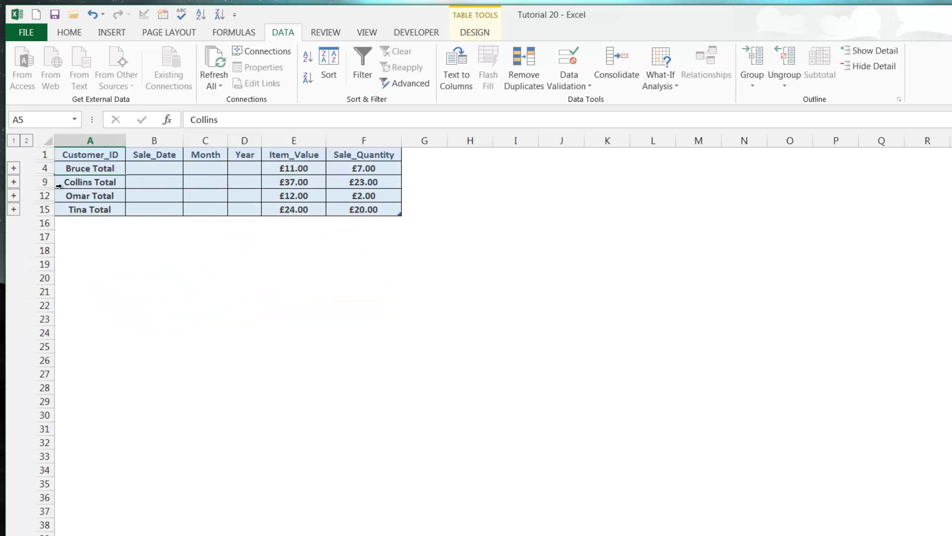
pyautogui.click(26, 140)
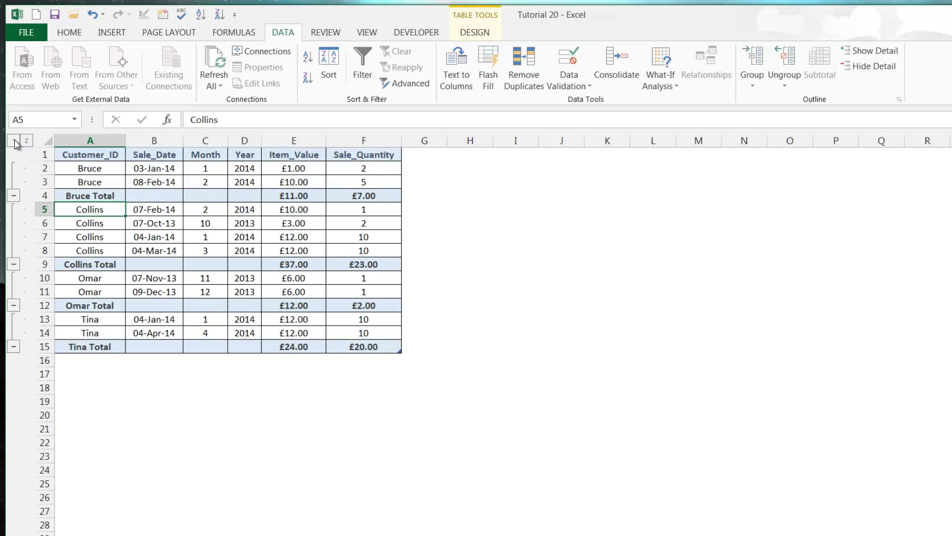
pyautogui.click(14, 141)
pyautogui.click(26, 141)
pyautogui.click(14, 141)
pyautogui.click(28, 142)
pyautogui.click(15, 141)
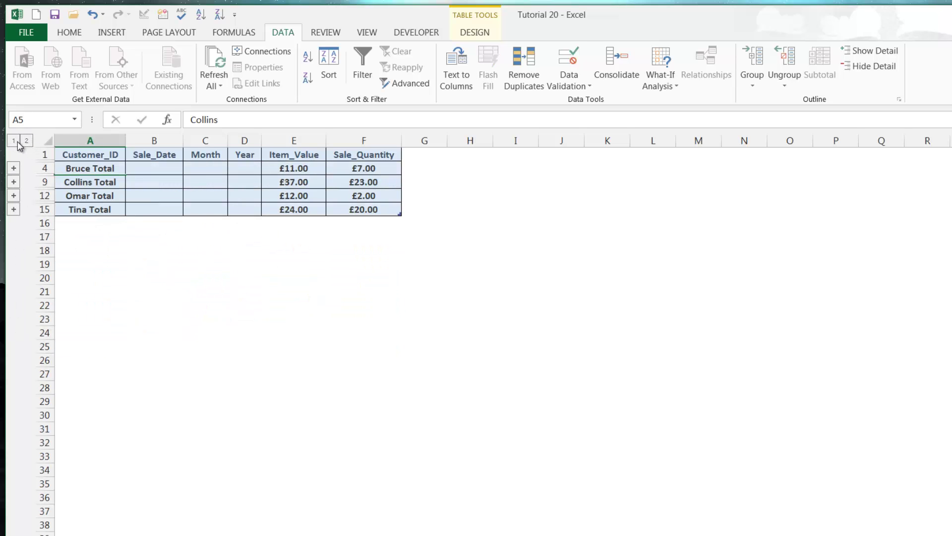
pyautogui.click(27, 141)
pyautogui.click(178, 221)
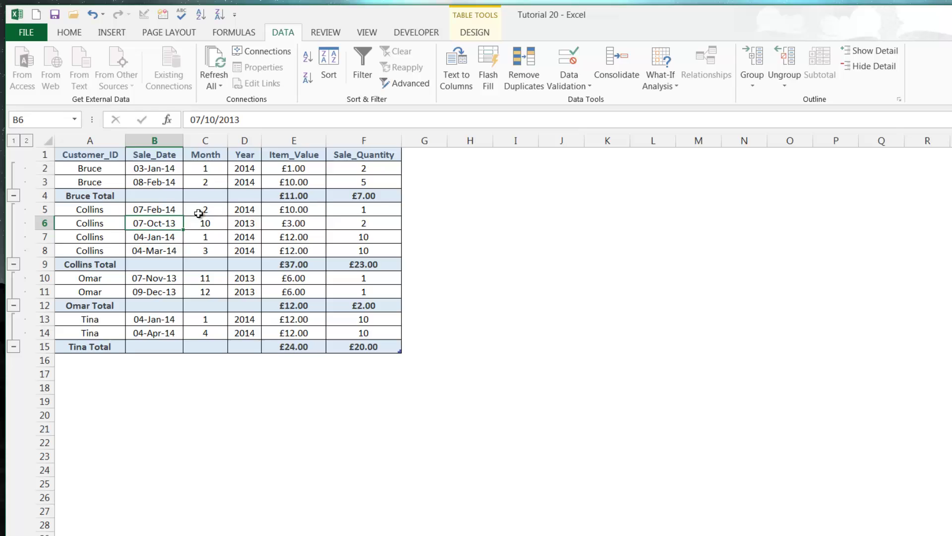
pyautogui.click(199, 211)
pyautogui.click(245, 219)
pyautogui.click(316, 211)
pyautogui.click(334, 214)
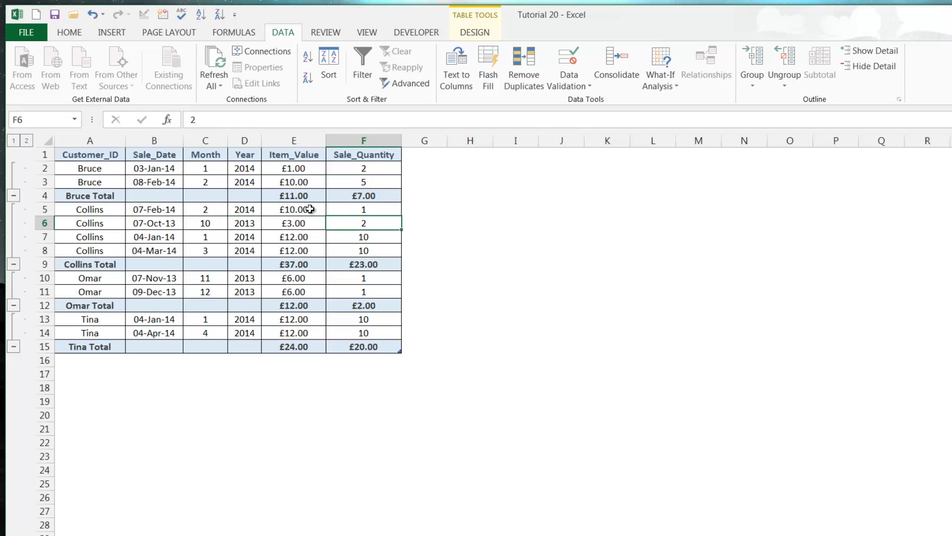
pyautogui.click(309, 209)
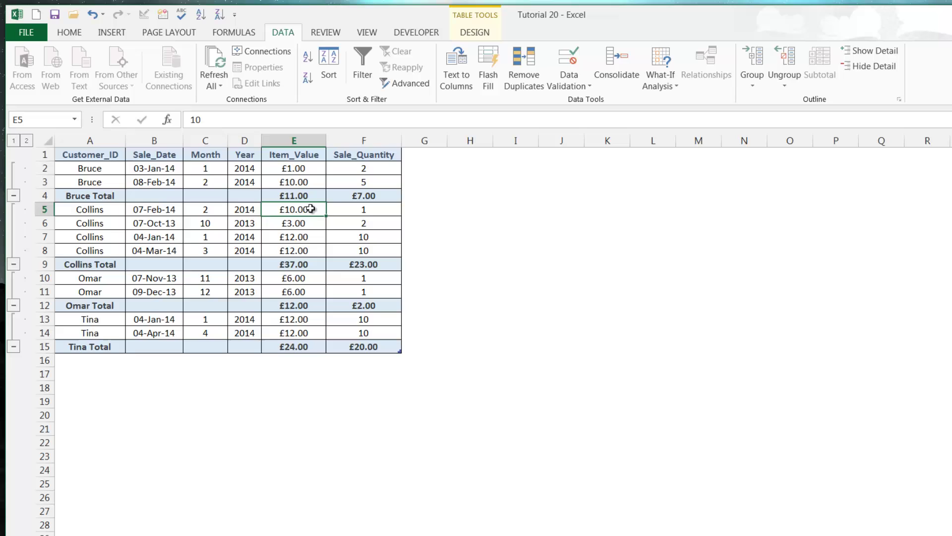
pyautogui.press('Left')
pyautogui.press('Left')
pyautogui.press('Left')
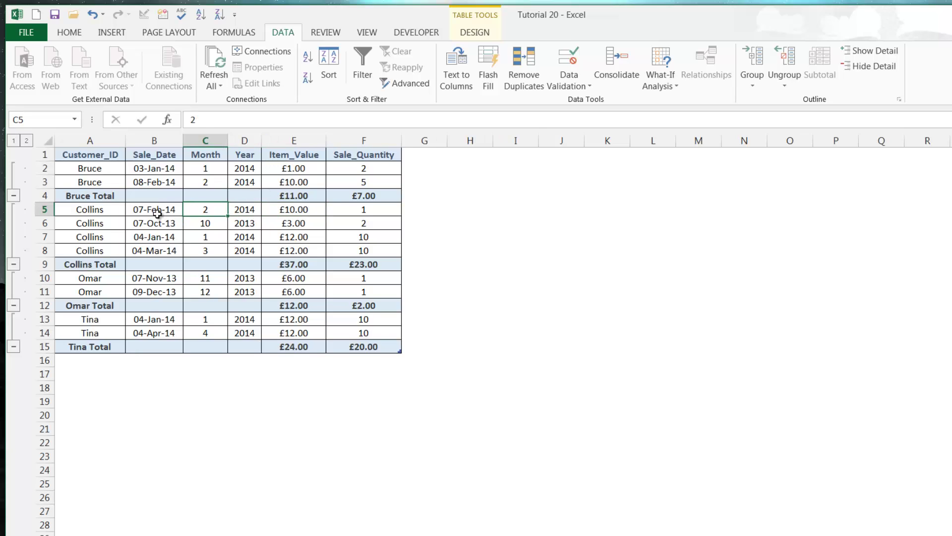
# Group columns B–D (Sale_Date, Month, Year) into a column outline.
pyautogui.moveTo(140, 134); pyautogui.dragTo(240, 140)
pyautogui.click(752, 84)
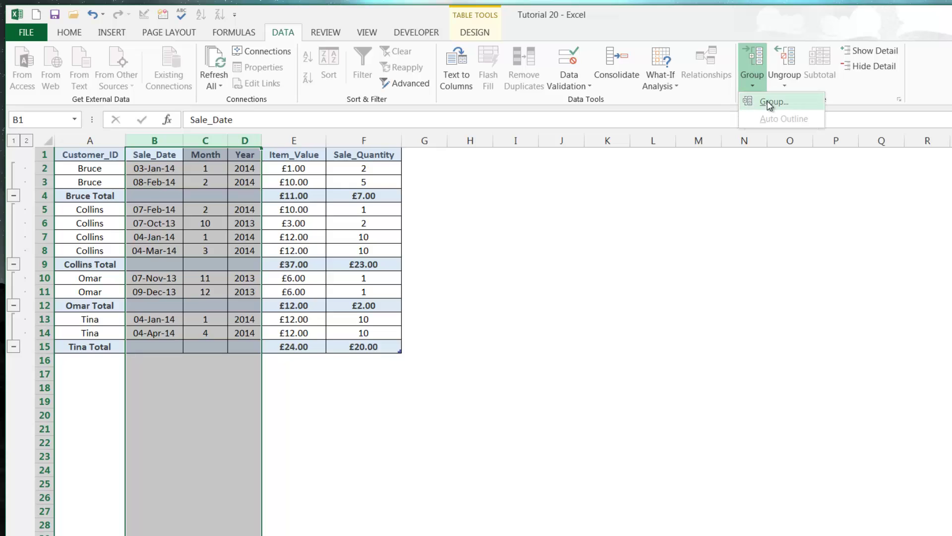
pyautogui.click(772, 100)
pyautogui.click(294, 252)
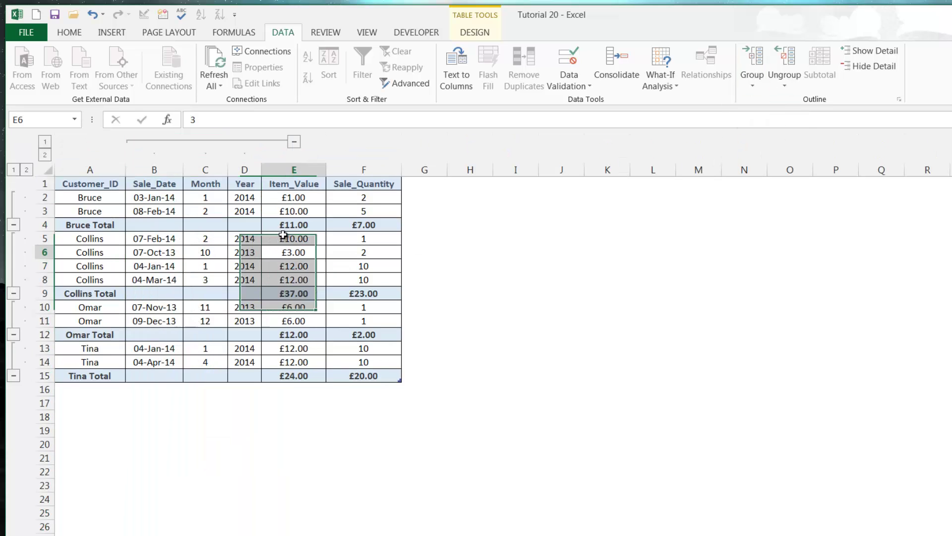
# Collapse and expand the date columns and row levels 1 and 2, ending fully expanded.
pyautogui.click(294, 142)
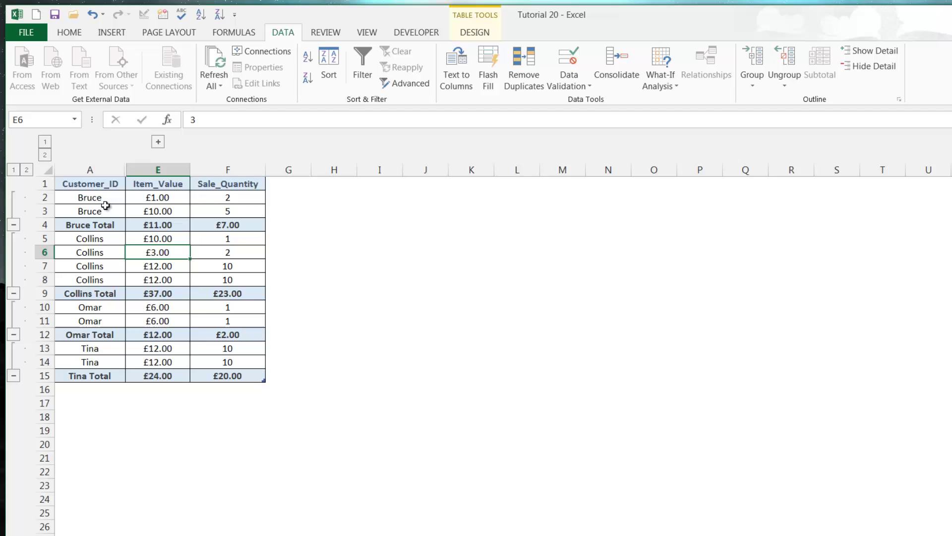
pyautogui.click(44, 156)
pyautogui.click(44, 141)
pyautogui.click(13, 170)
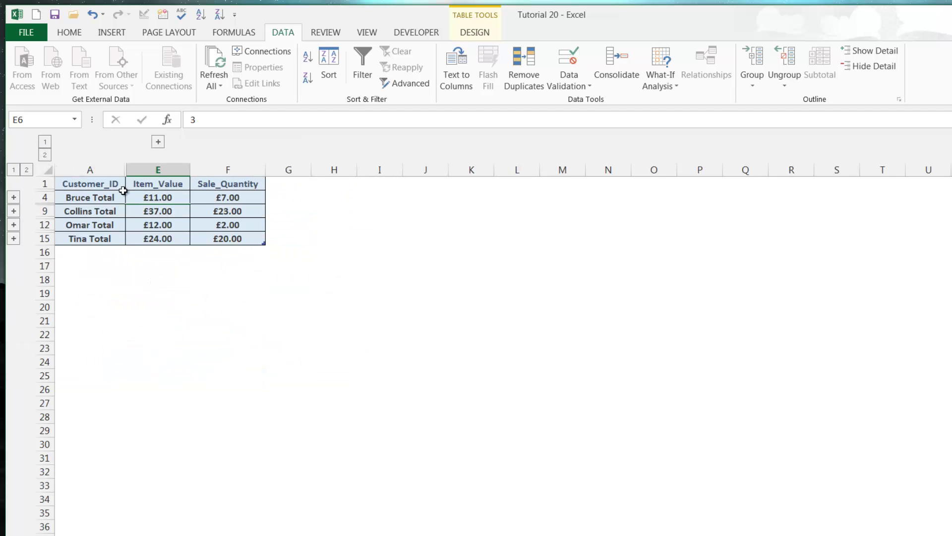
pyautogui.click(26, 170)
pyautogui.click(45, 155)
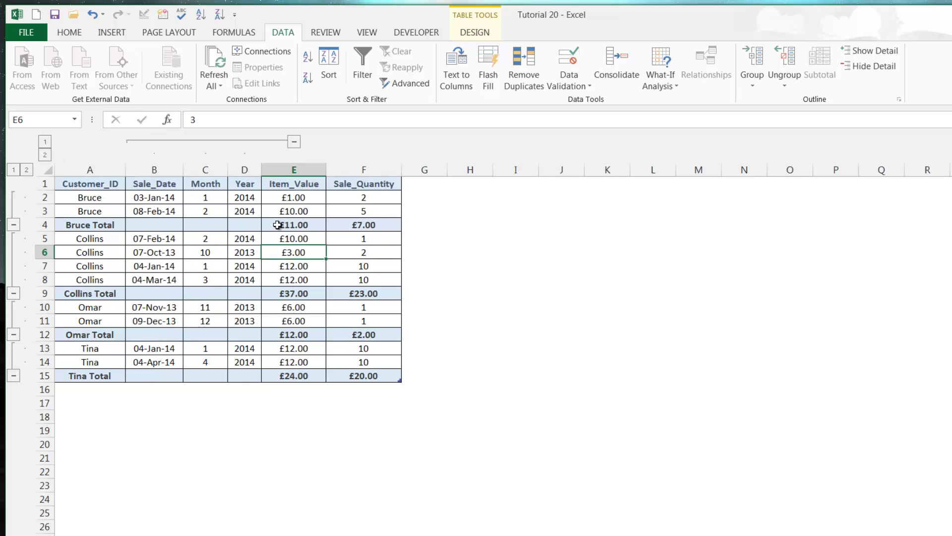
pyautogui.click(285, 239)
pyautogui.click(357, 238)
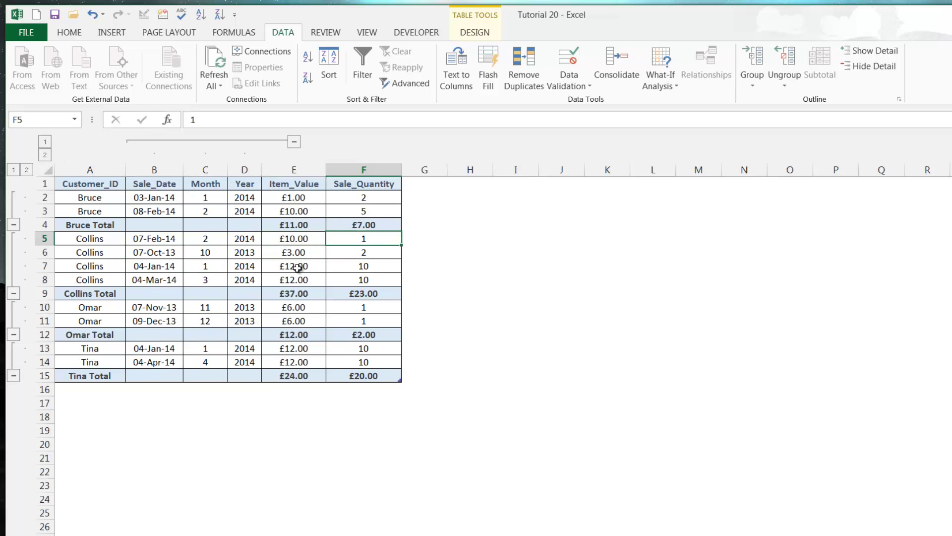
pyautogui.click(312, 265)
pyautogui.click(257, 251)
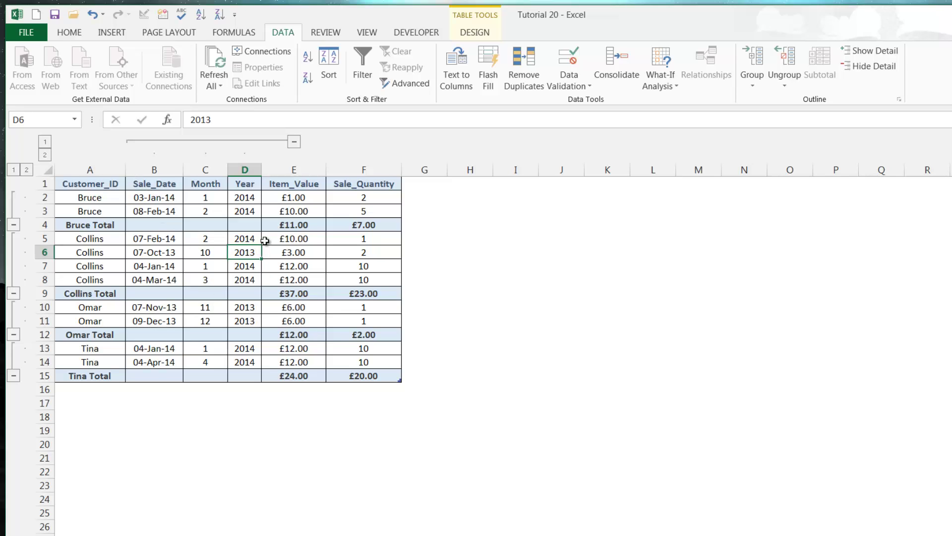
pyautogui.click(106, 250)
pyautogui.click(149, 252)
pyautogui.click(193, 249)
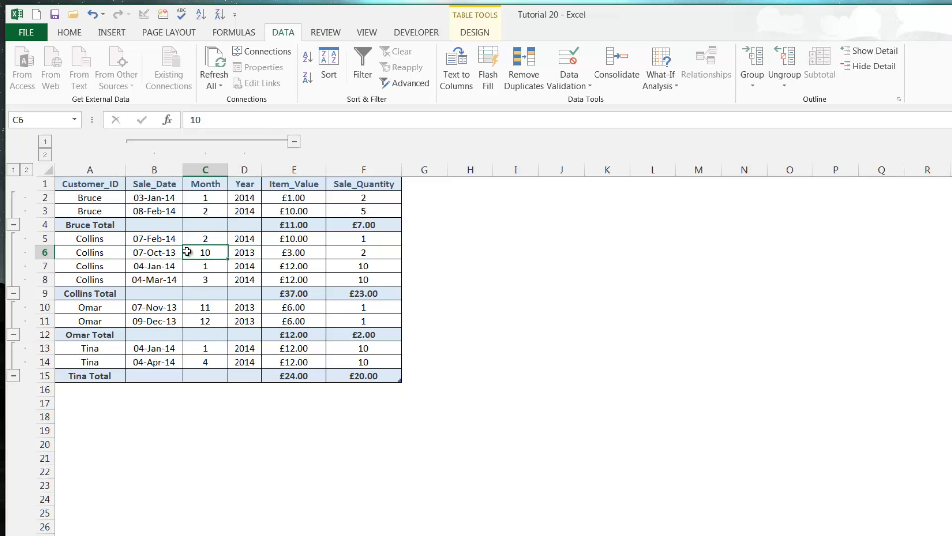
pyautogui.click(144, 253)
pyautogui.click(89, 251)
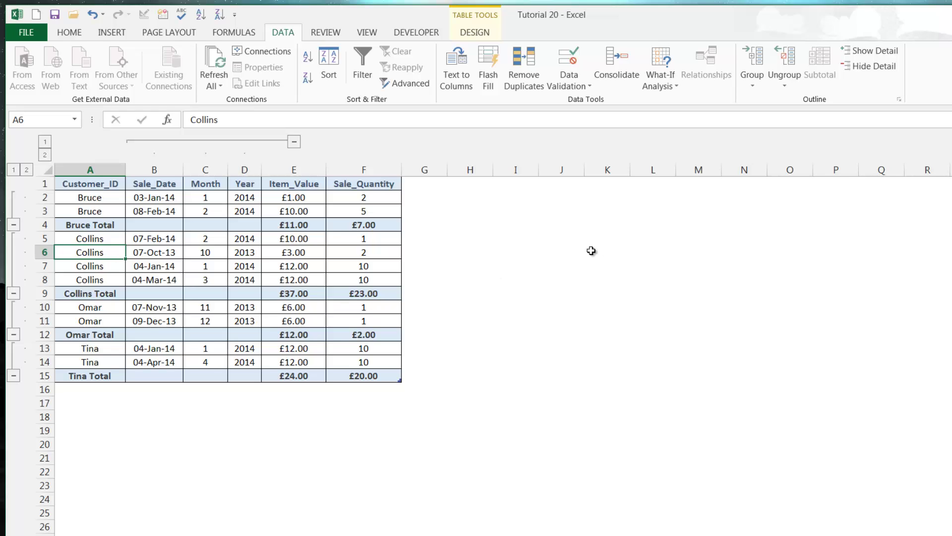
pyautogui.click(163, 252)
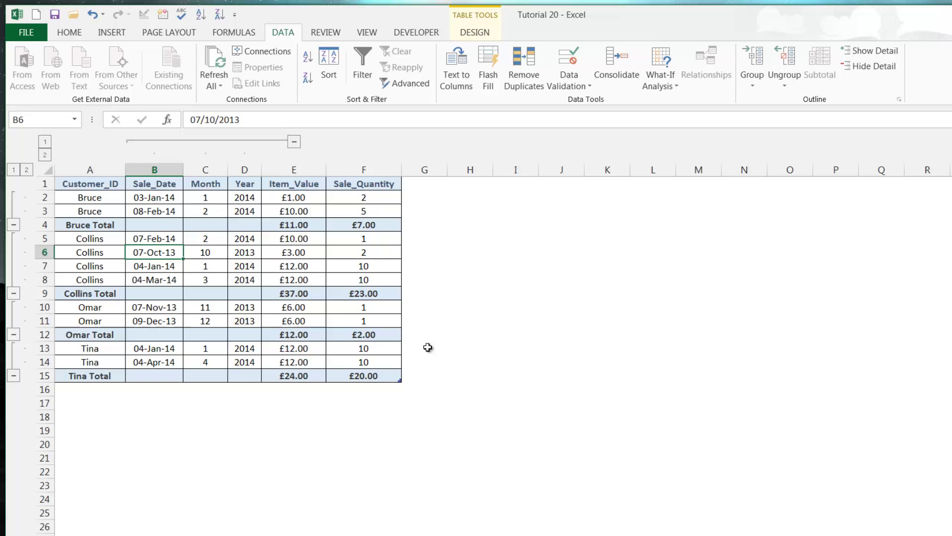
pyautogui.click(220, 254)
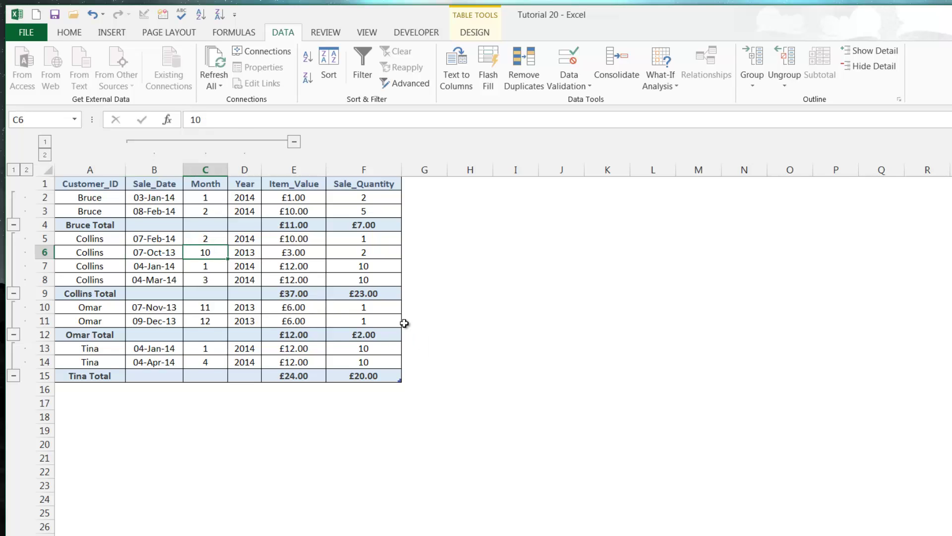